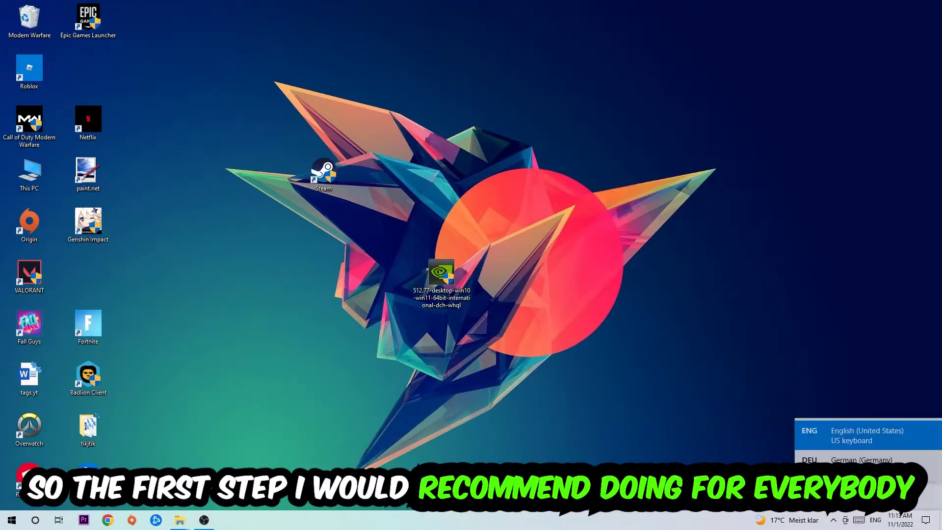
- Switch the input language to German and bring up the Run box, centred on screen
key("super+space")
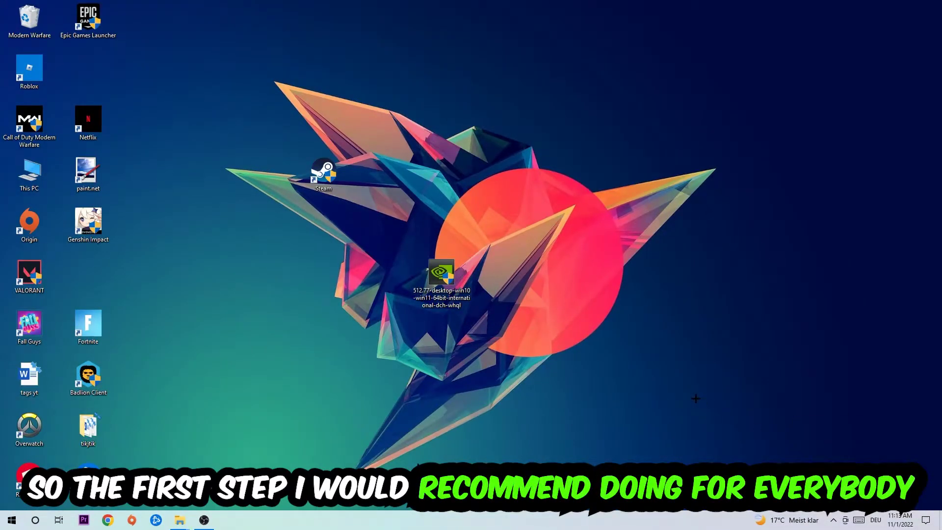
key("super+r")
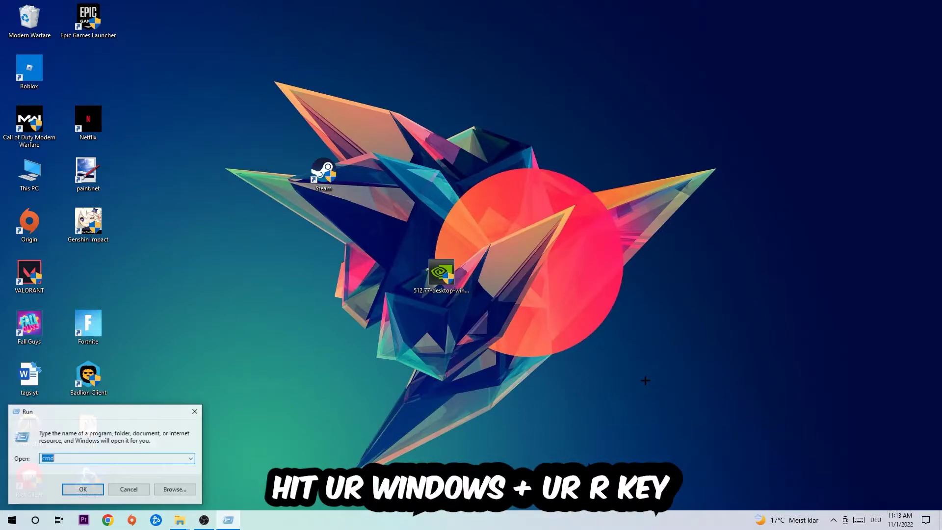
left_click_drag(147, 407, 362, 301)
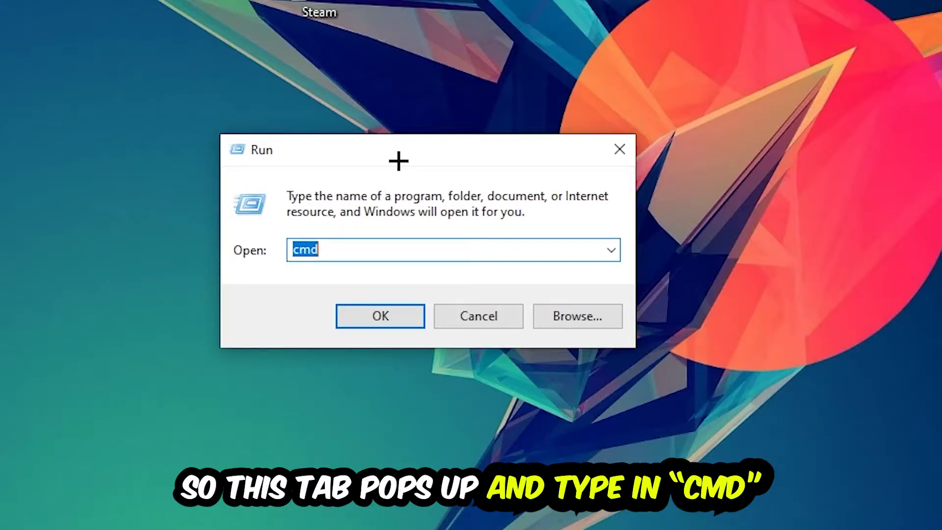
- Launch Command Prompt maximized and run ipconfig /flushdns to clear the DNS cache
left_click(417, 315)
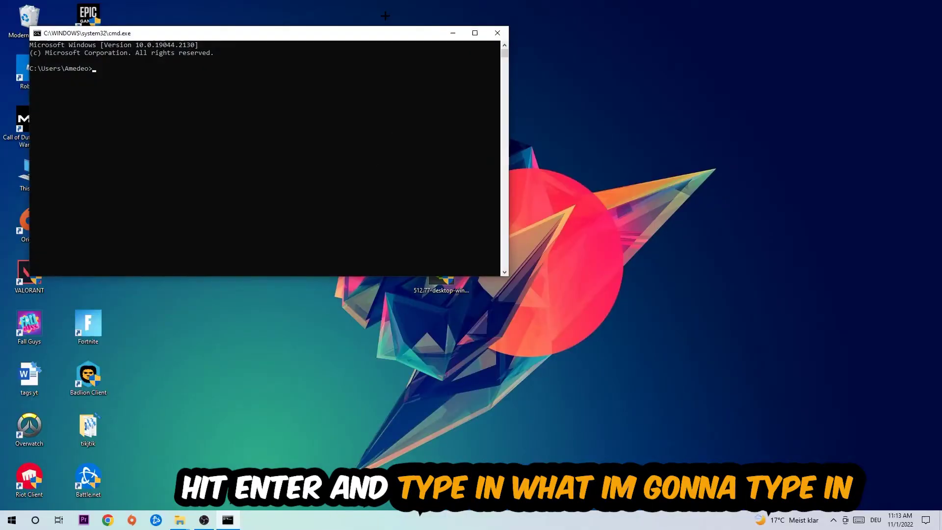
left_click(475, 33)
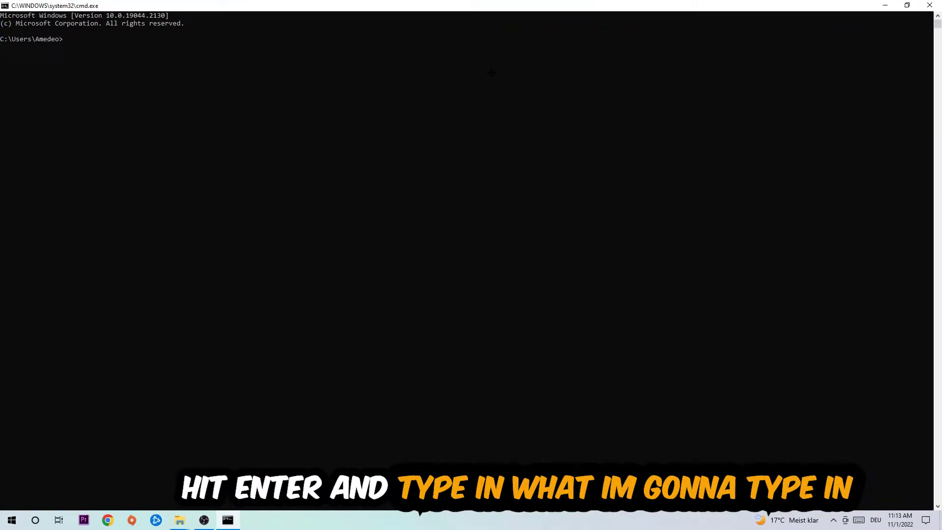
type("ip")
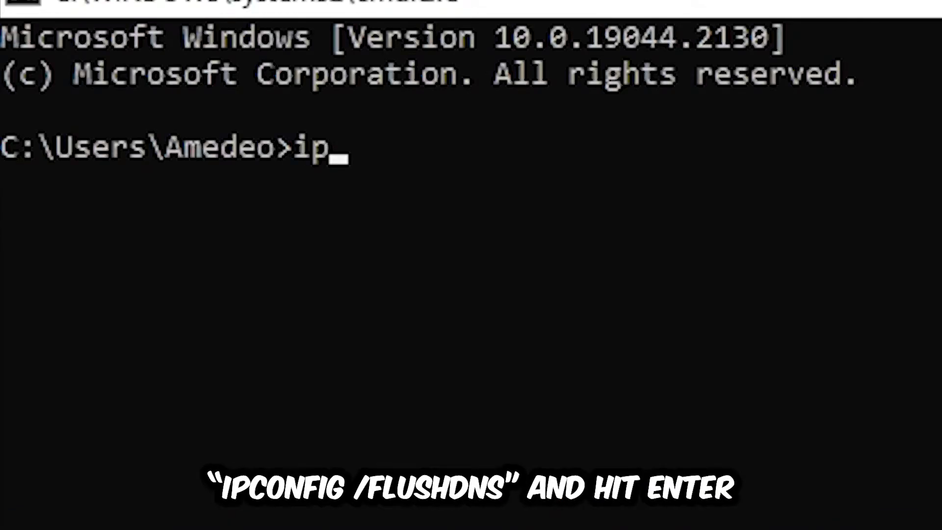
type("config")
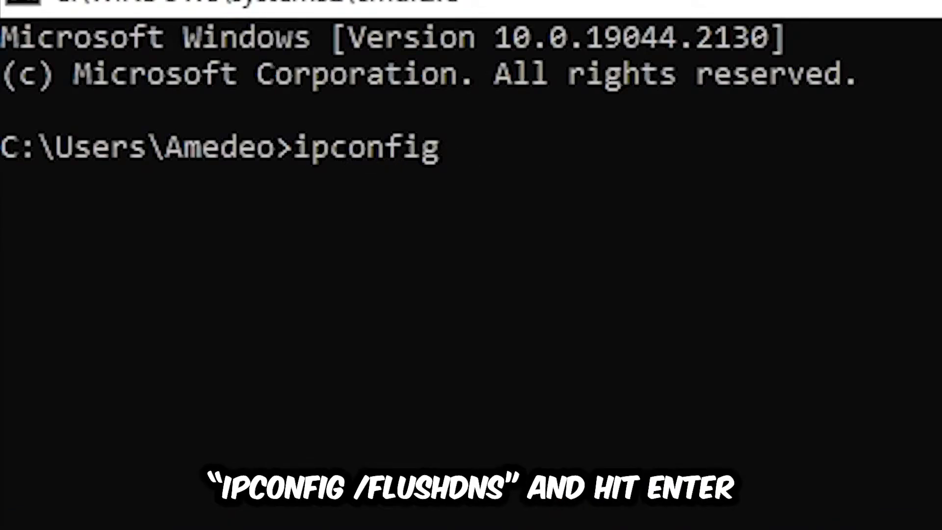
type(" /fk")
key("BackSpace")
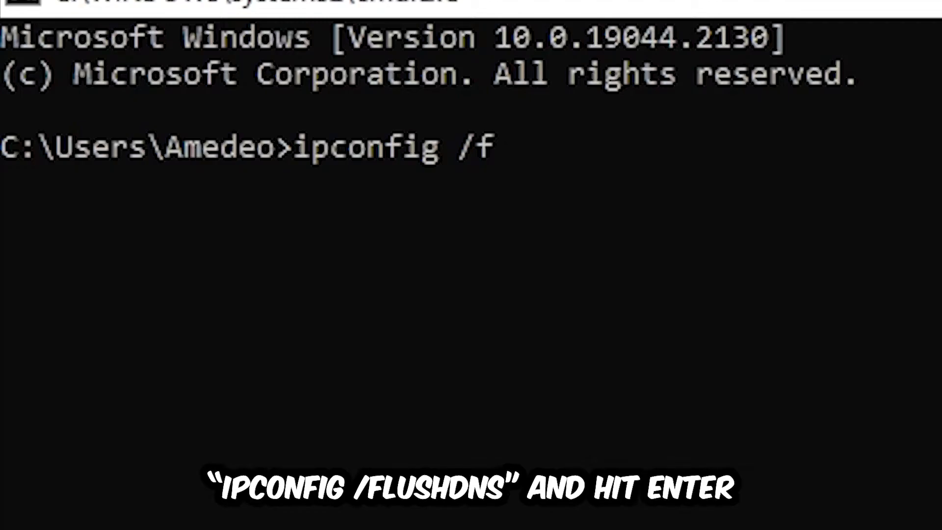
type("lushdns")
key("Return")
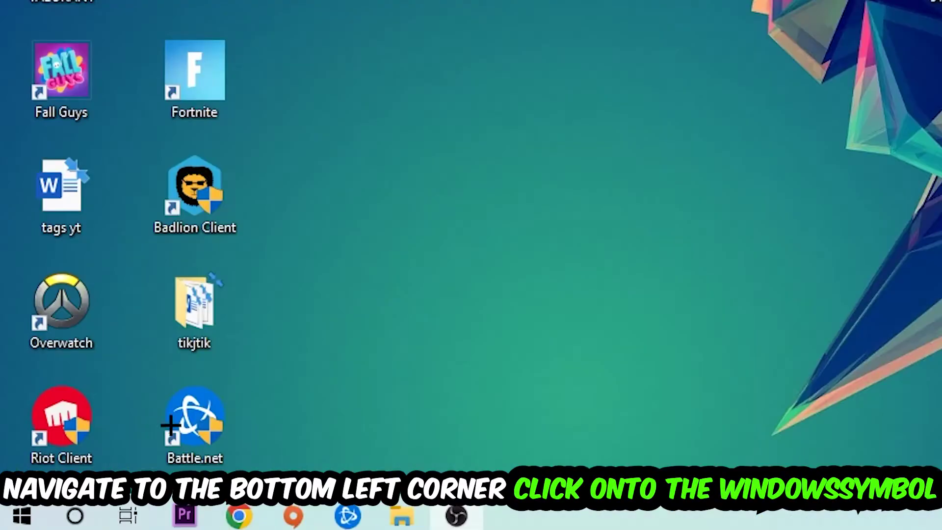
- Go from the Start menu to Windows Settings' Network & Internet page
left_click(12, 520)
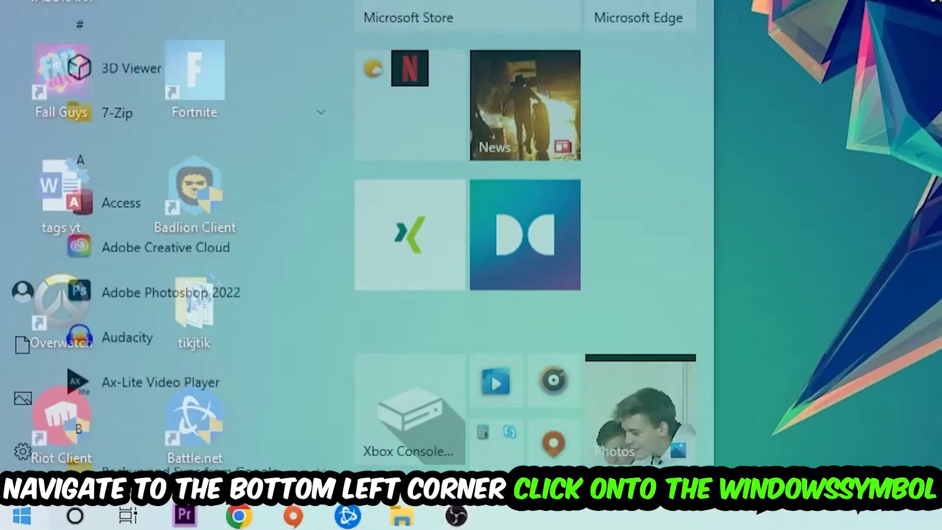
left_click(22, 419)
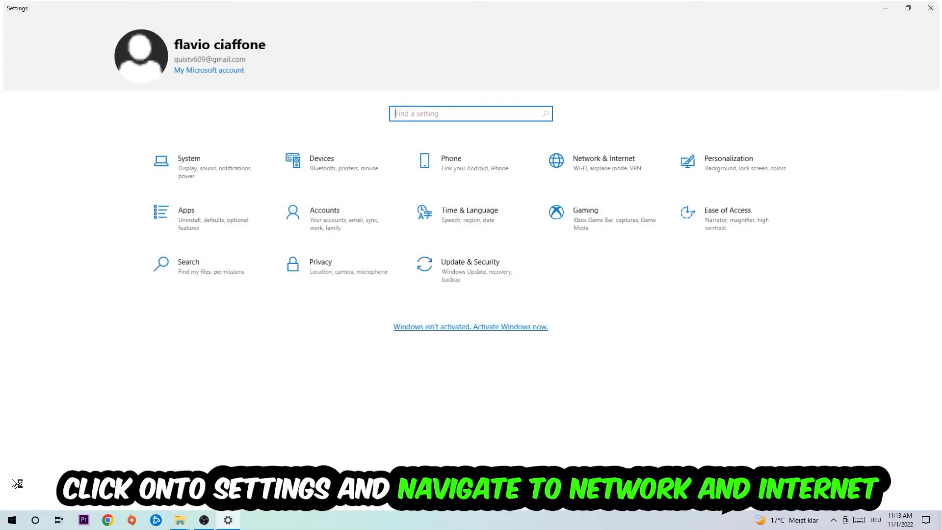
left_click(611, 160)
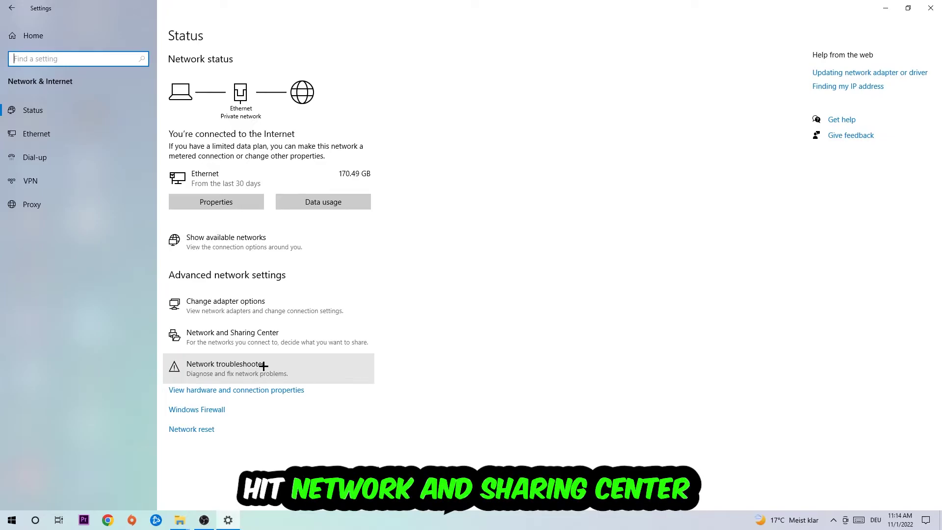
- Reach Ethernet Properties through Network and Sharing Center and the Ethernet status window
left_click(286, 335)
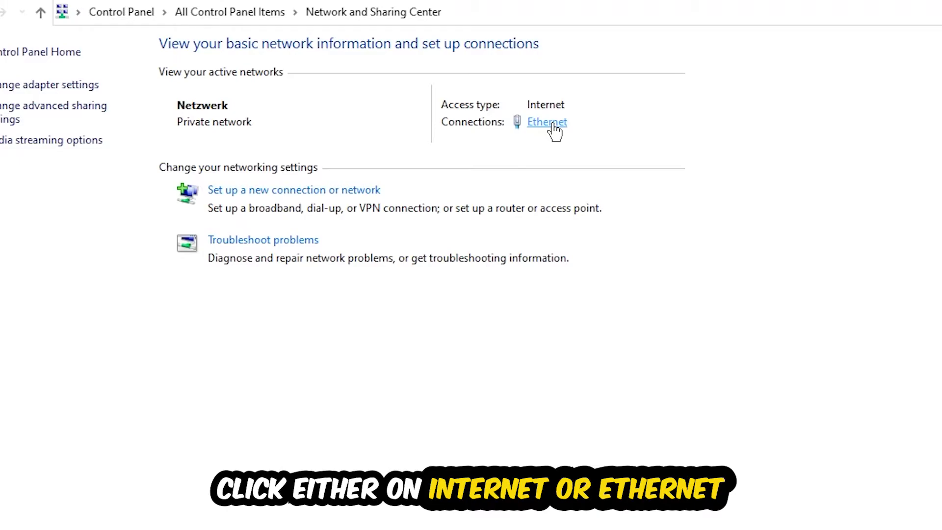
left_click(549, 123)
left_click_drag(625, 183, 494, 121)
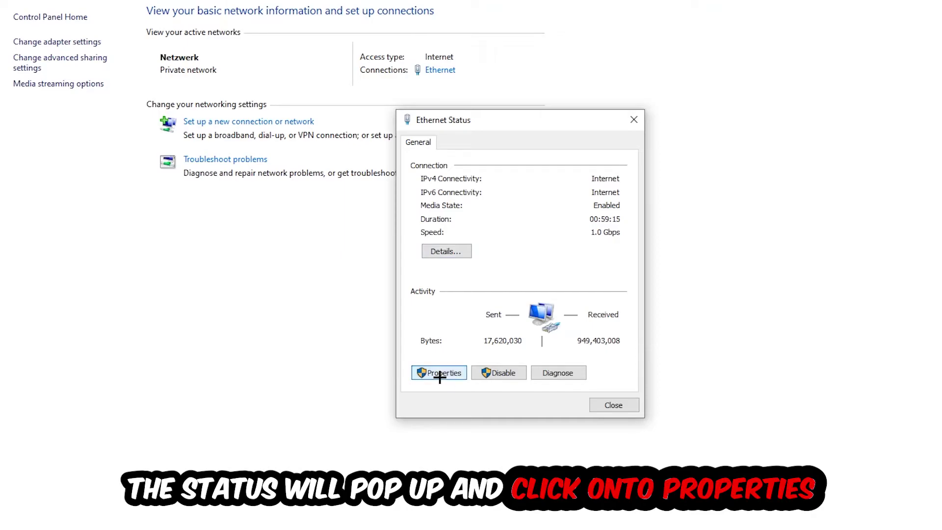
left_click_drag(505, 130, 522, 79)
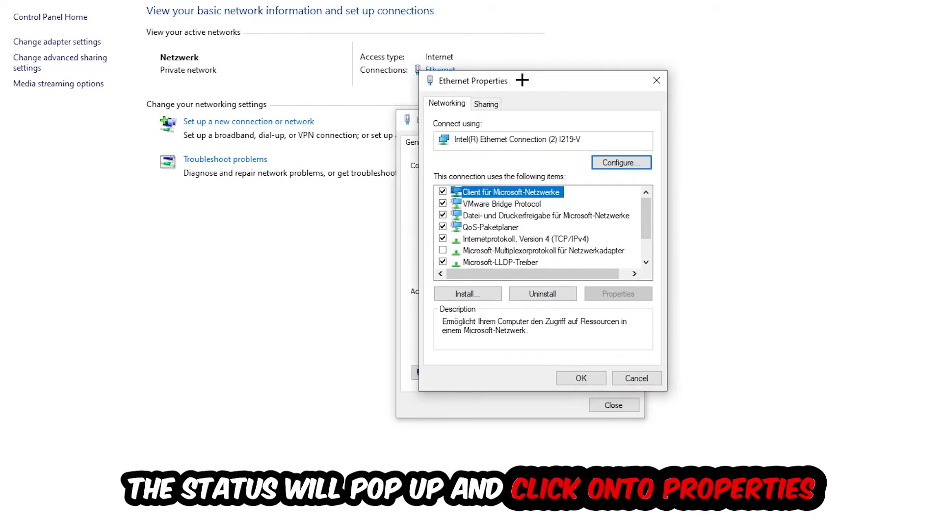
- Set Ethernet IPv4 to use manually specified Google DNS server addresses and save
double_click(504, 239)
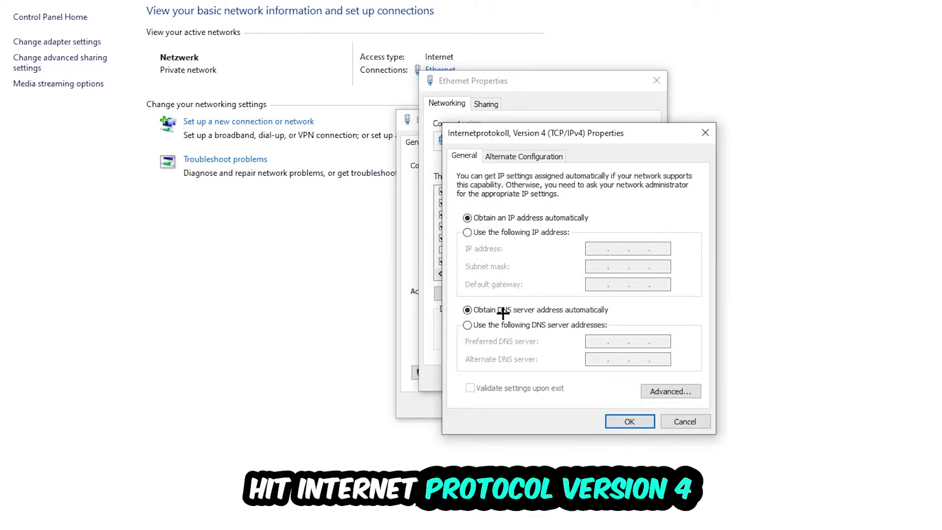
left_click(484, 326)
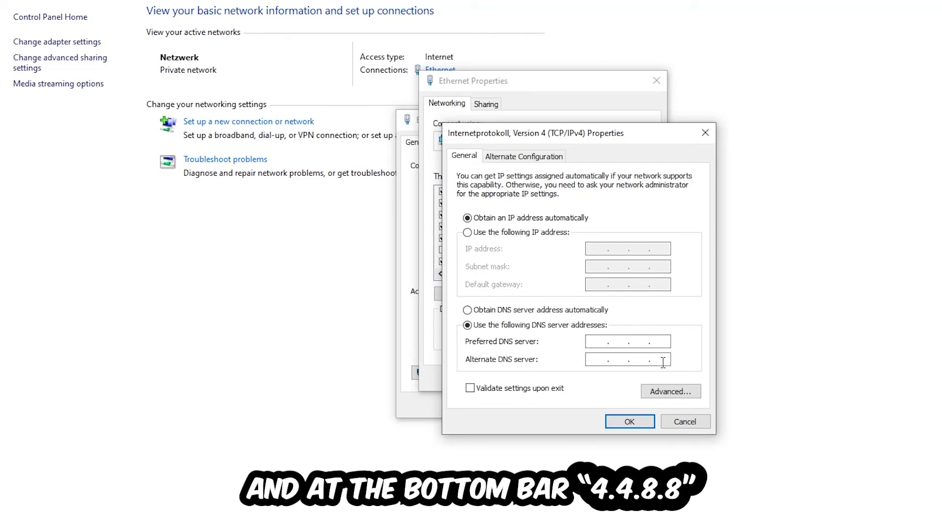
left_click(632, 421)
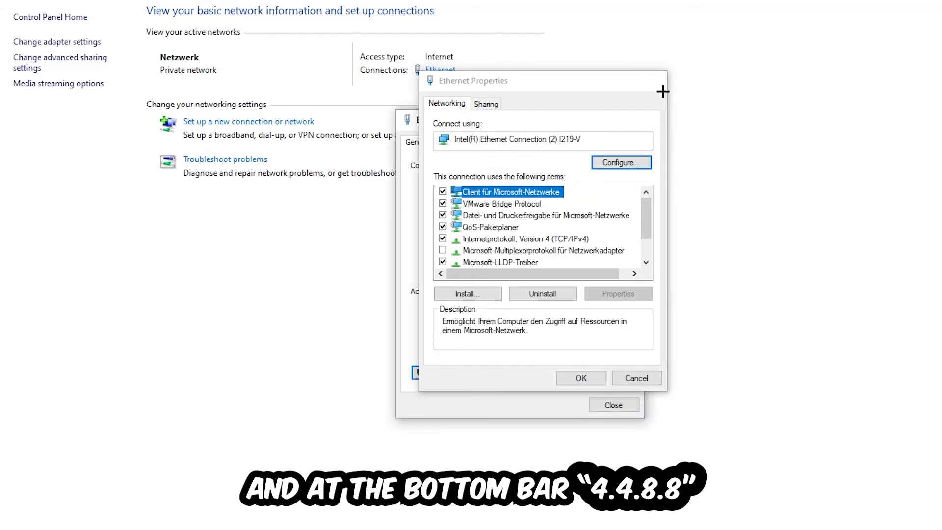